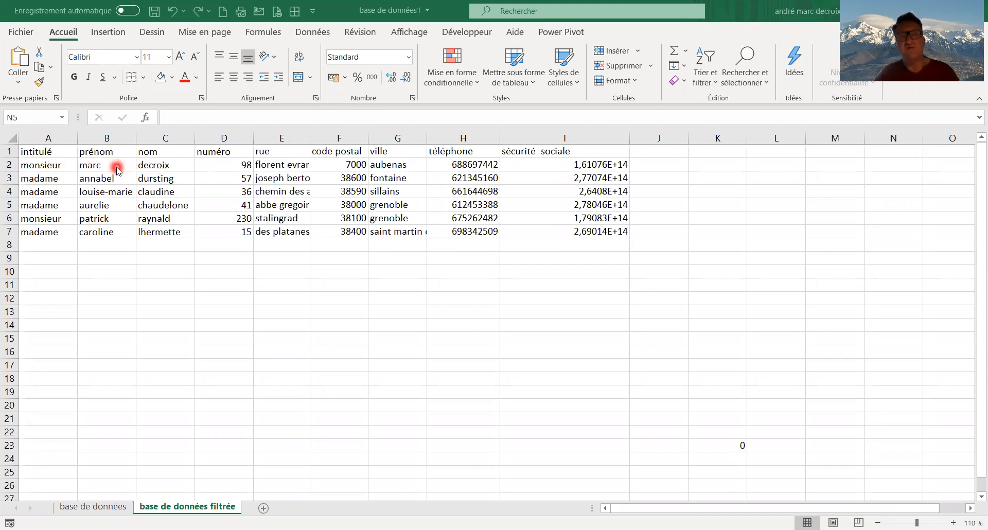
Format the code postal column with the Spécial number format of type Code postal
click(219, 164)
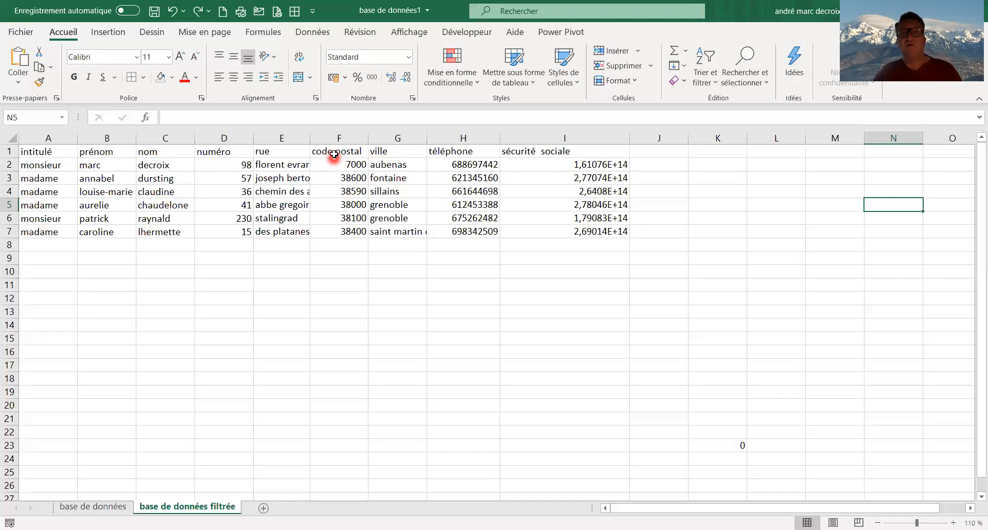
click(319, 132)
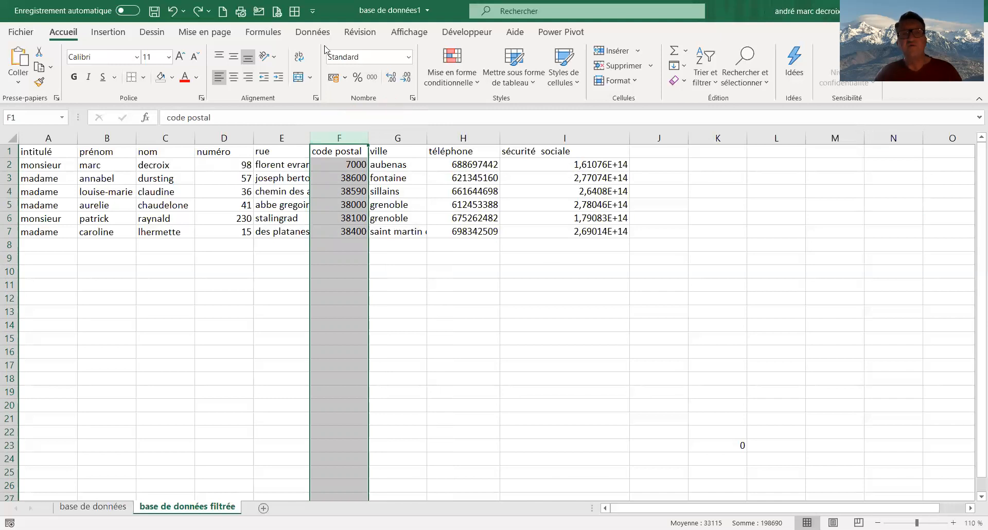
click(404, 58)
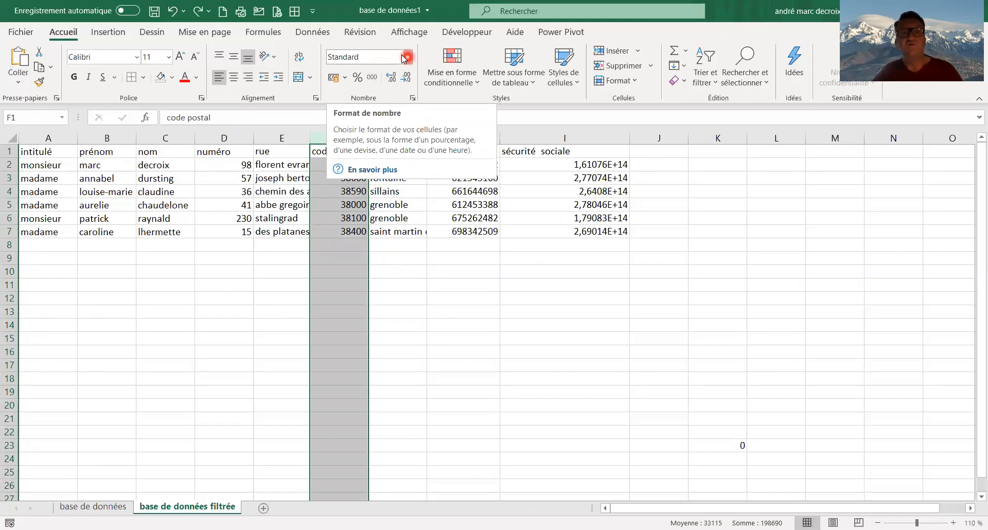
click(404, 58)
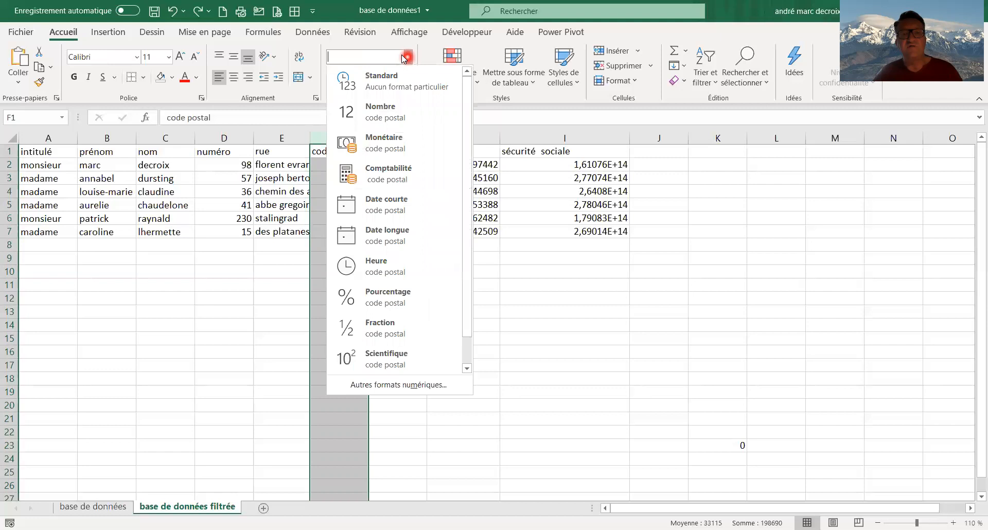
click(407, 392)
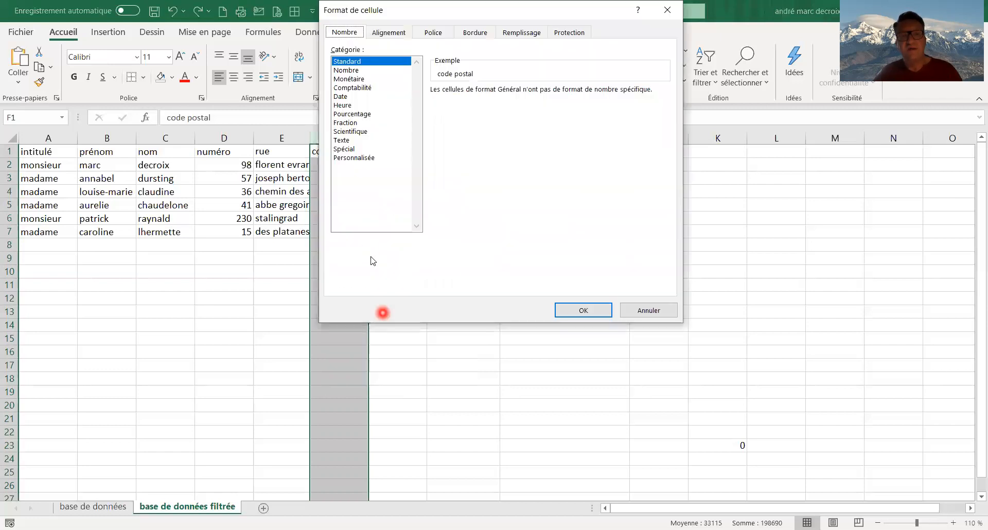
click(349, 150)
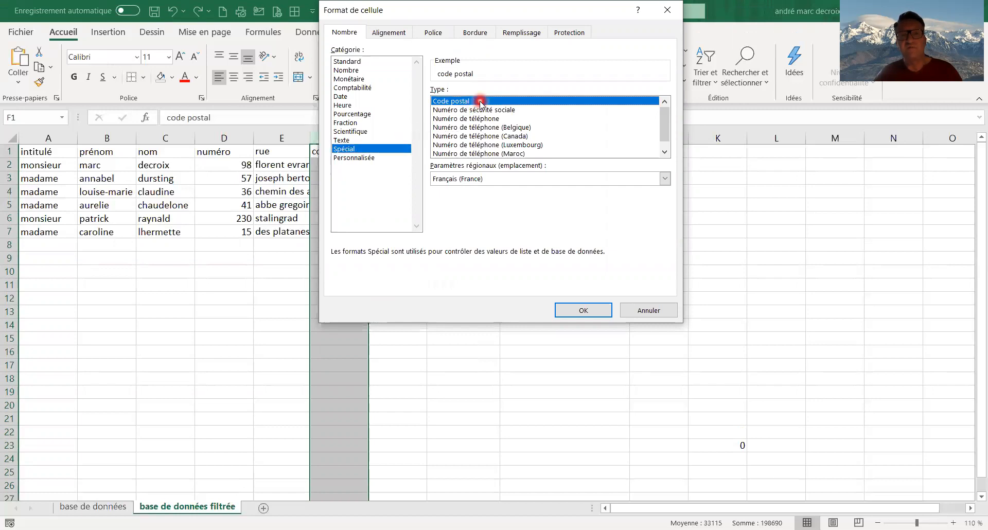
click(578, 311)
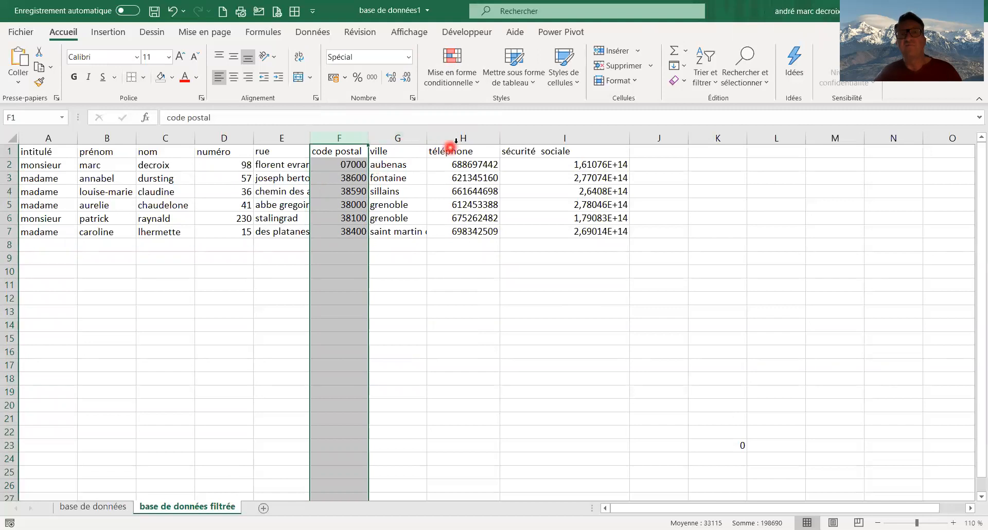
Apply the Spécial number format Numéro de téléphone to the whole téléphone column
click(482, 135)
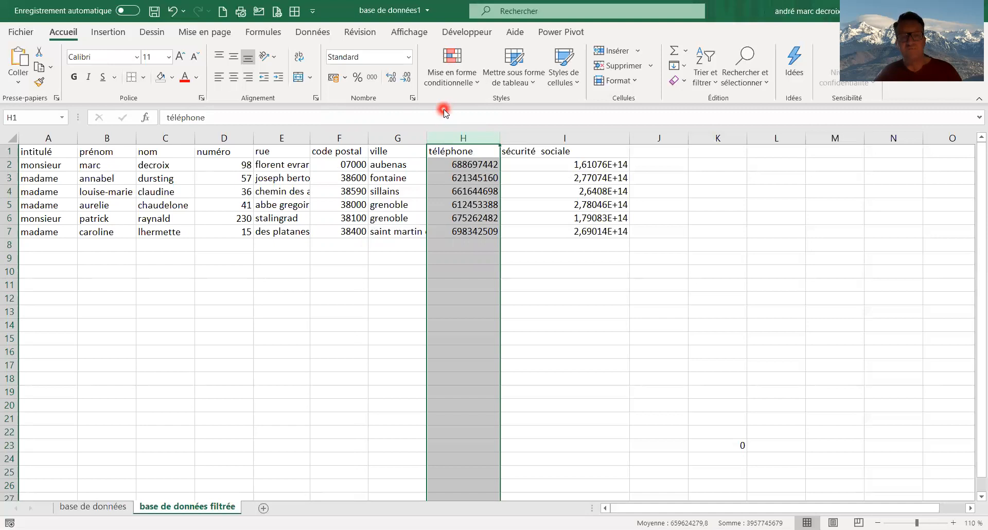
click(408, 57)
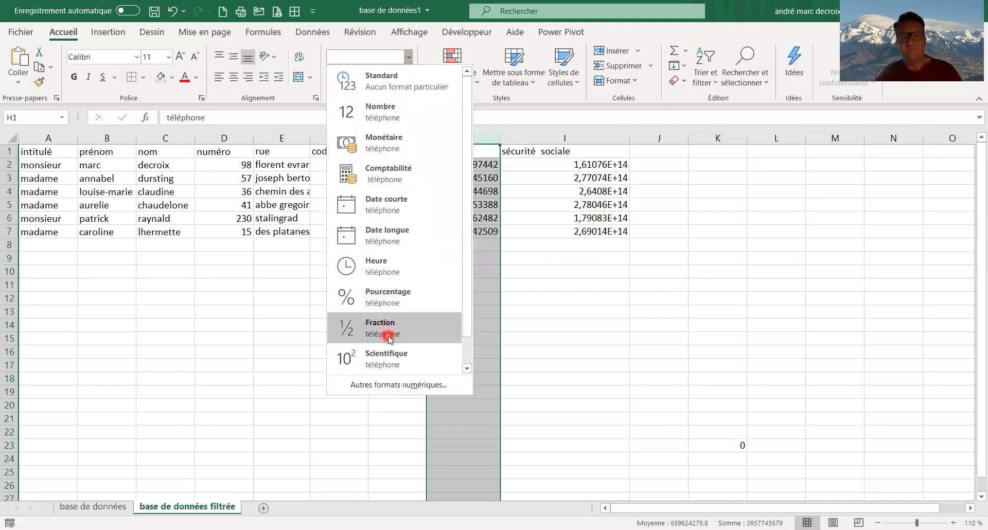
click(382, 385)
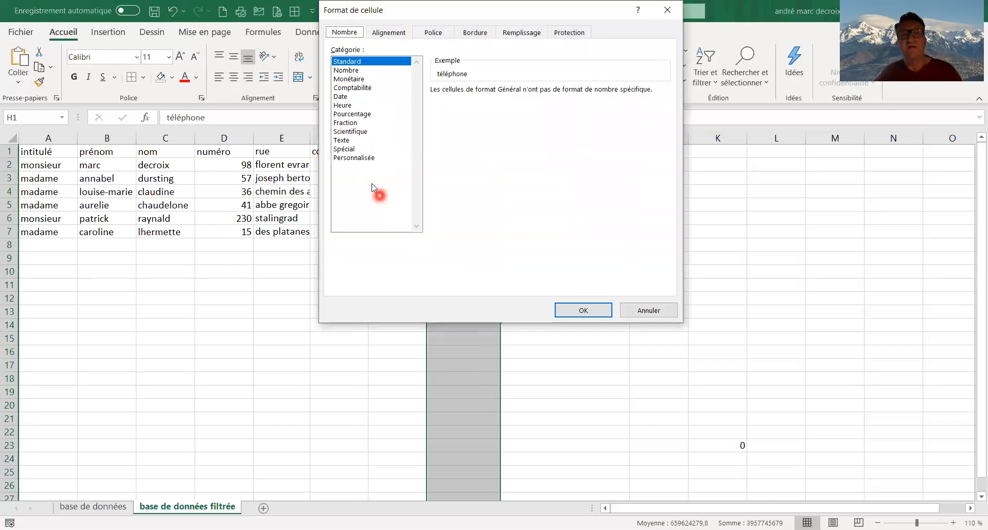
click(351, 149)
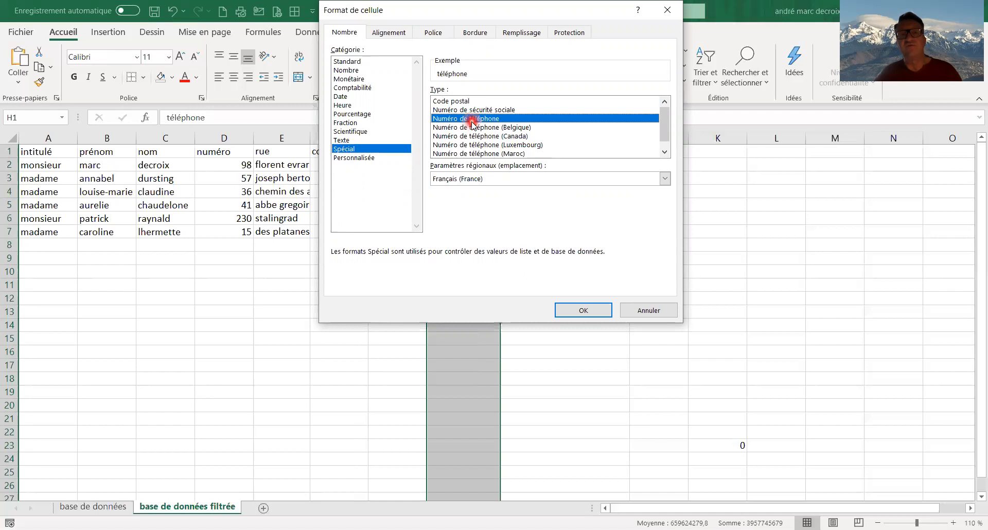
click(566, 310)
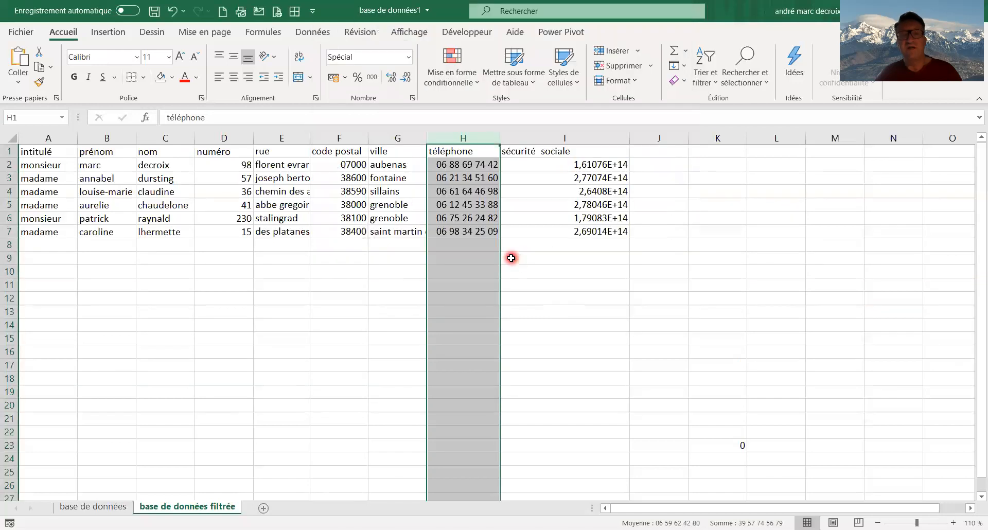
click(526, 208)
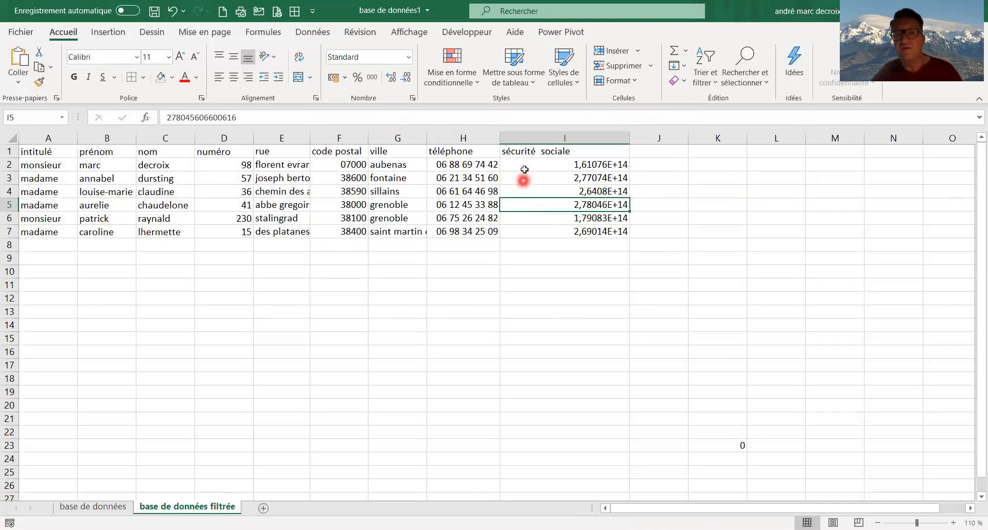
Format the sécurité sociale column with the Spécial type Numéro de sécurité sociale
click(542, 136)
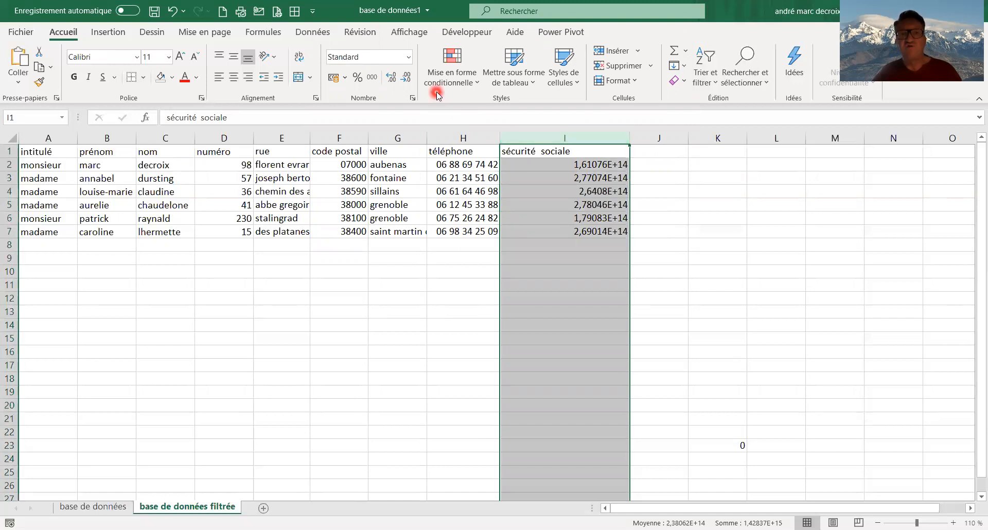
click(408, 56)
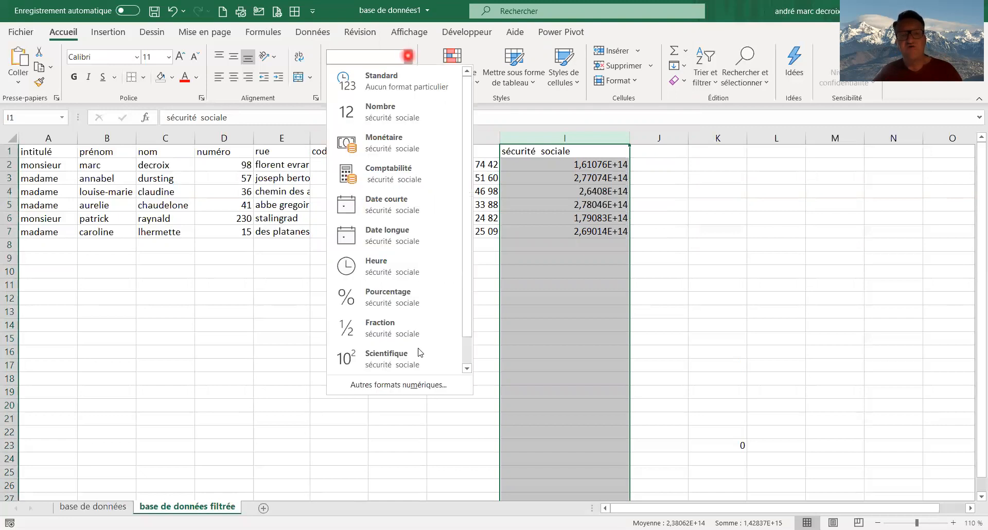
click(417, 385)
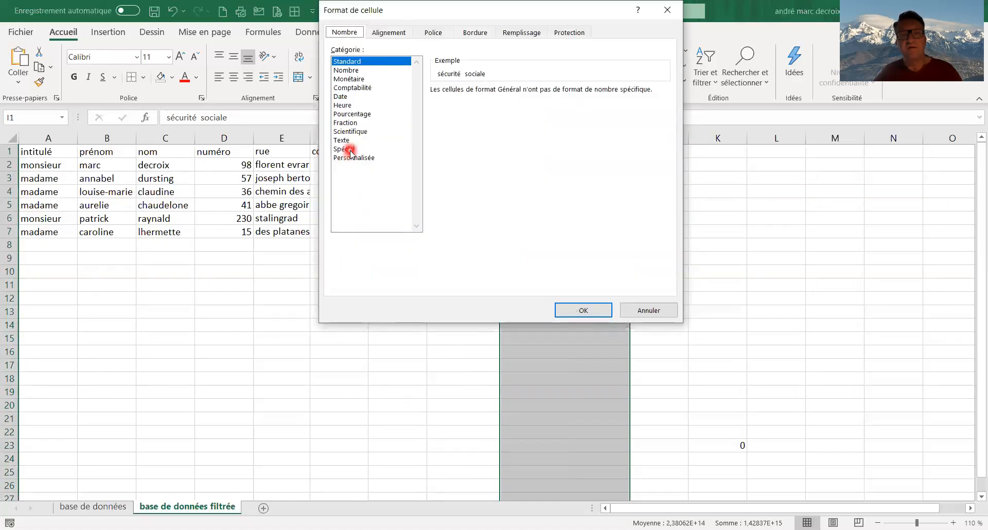
click(350, 149)
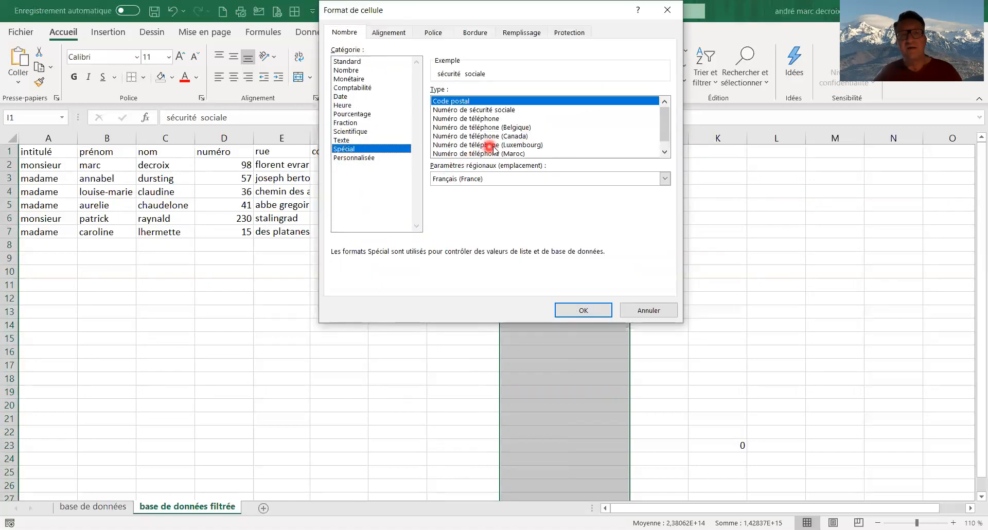
click(664, 154)
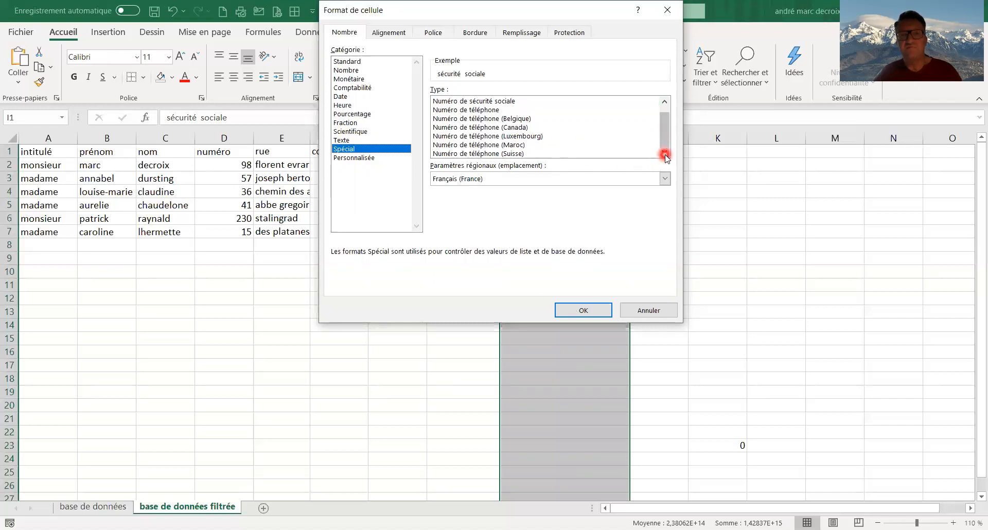
click(489, 102)
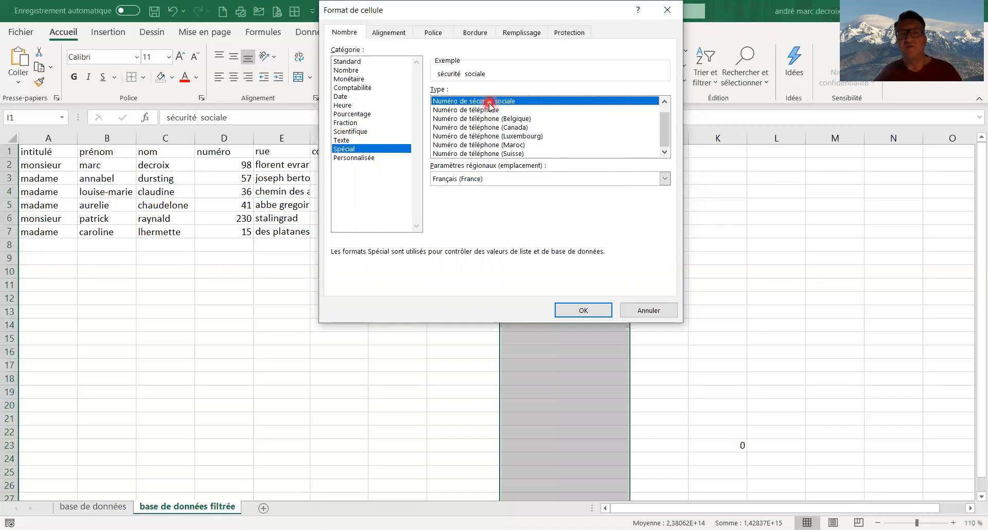
click(578, 310)
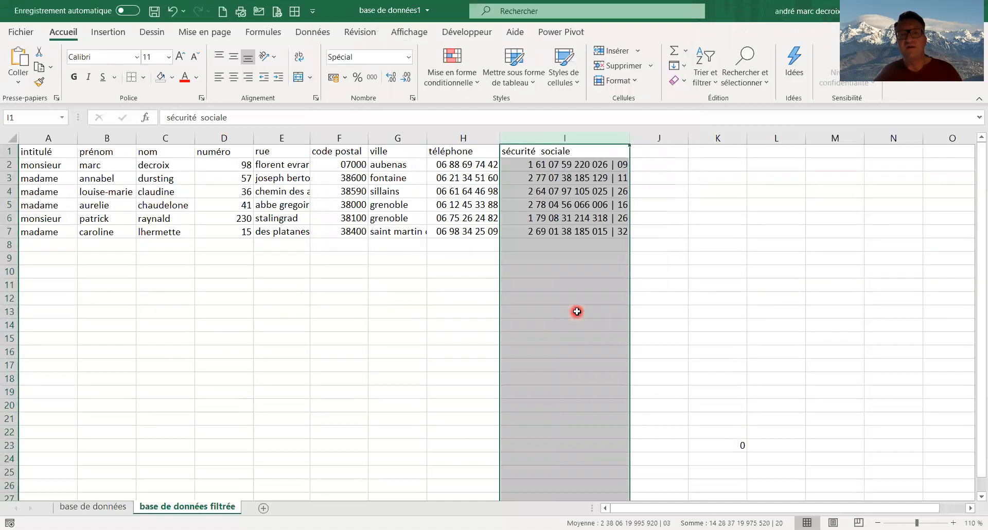
click(363, 315)
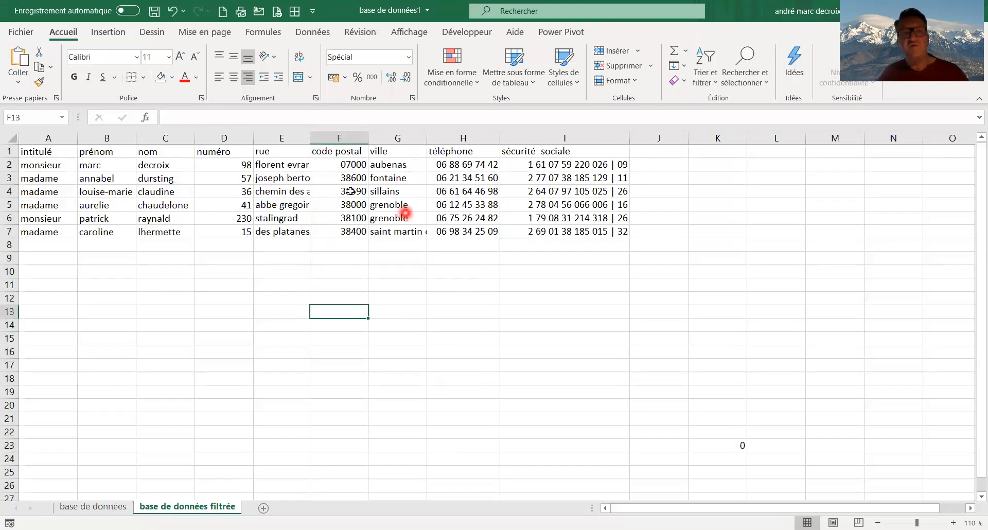
Apply all borders (Toutes les bordures) to the whole data table A1:I7
click(25, 152)
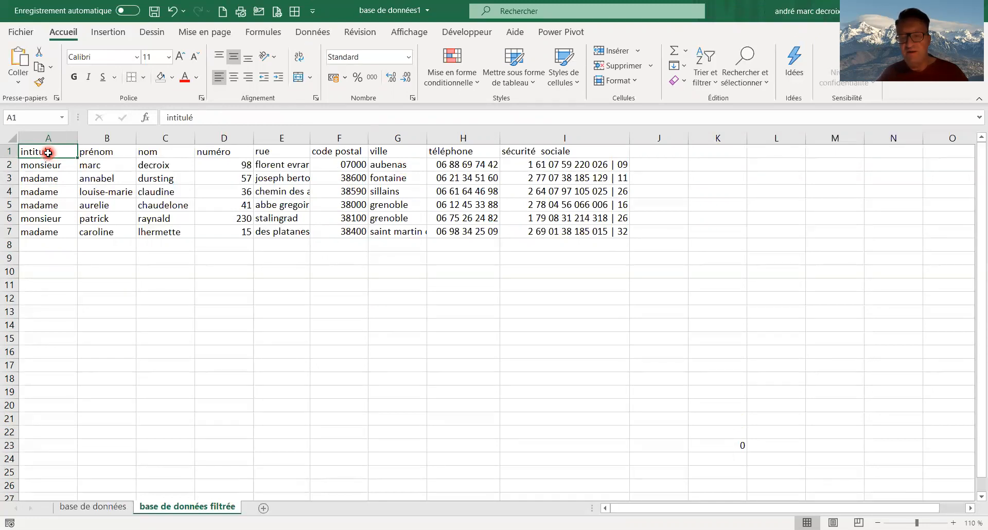
key(ctrl+shift+Right)
key(ctrl+shift+Down)
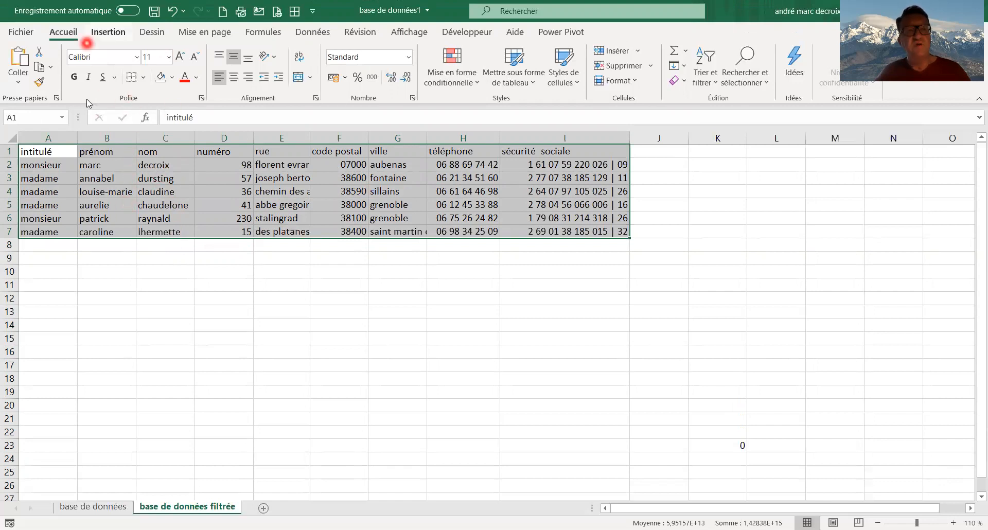
click(144, 78)
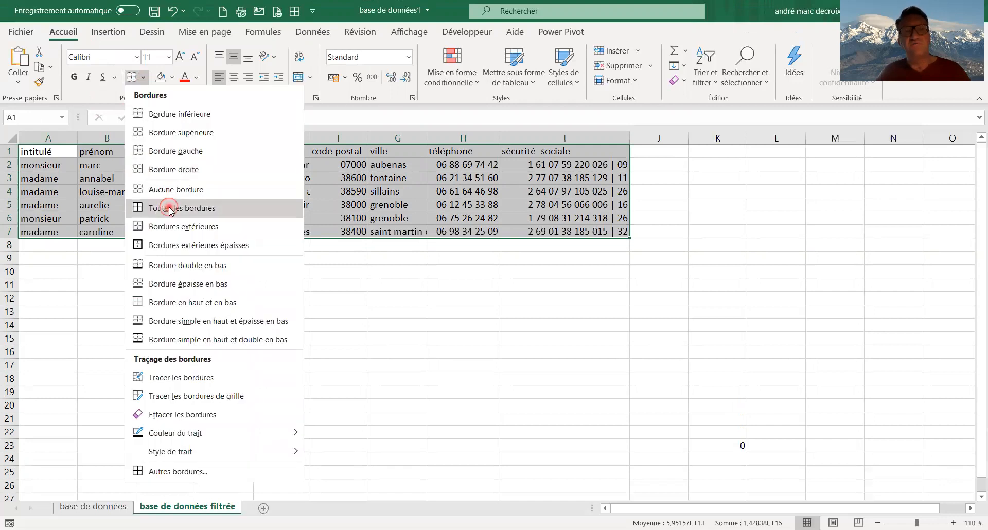
click(169, 208)
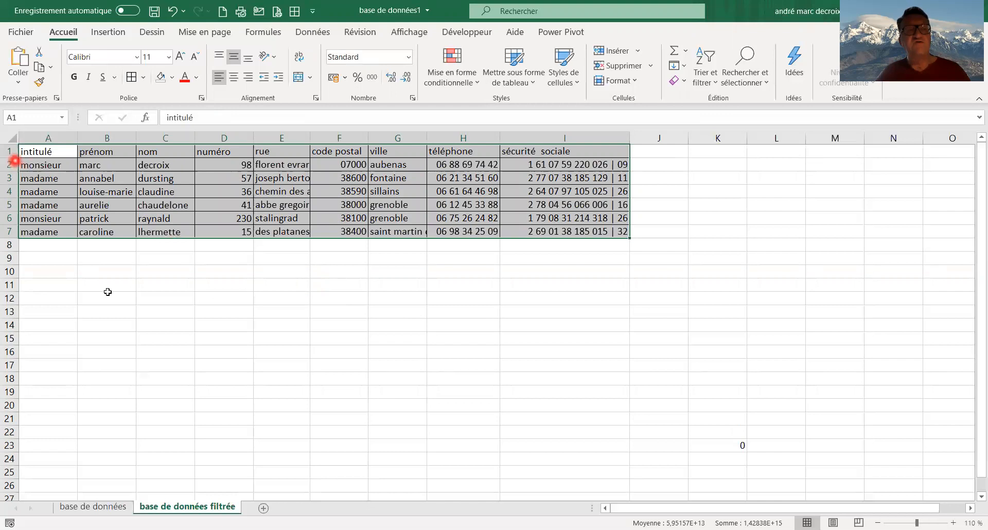
click(138, 339)
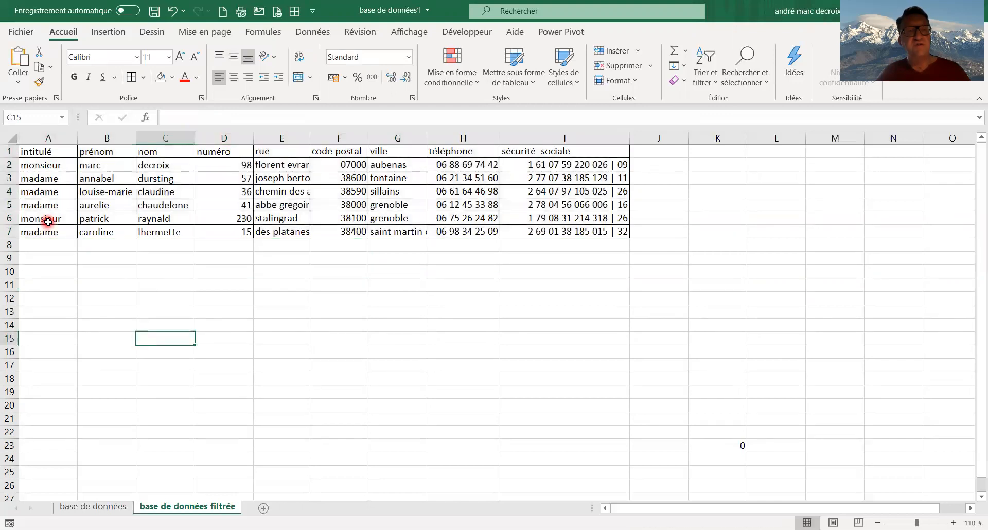
Add filters to the header row of the table
click(8, 150)
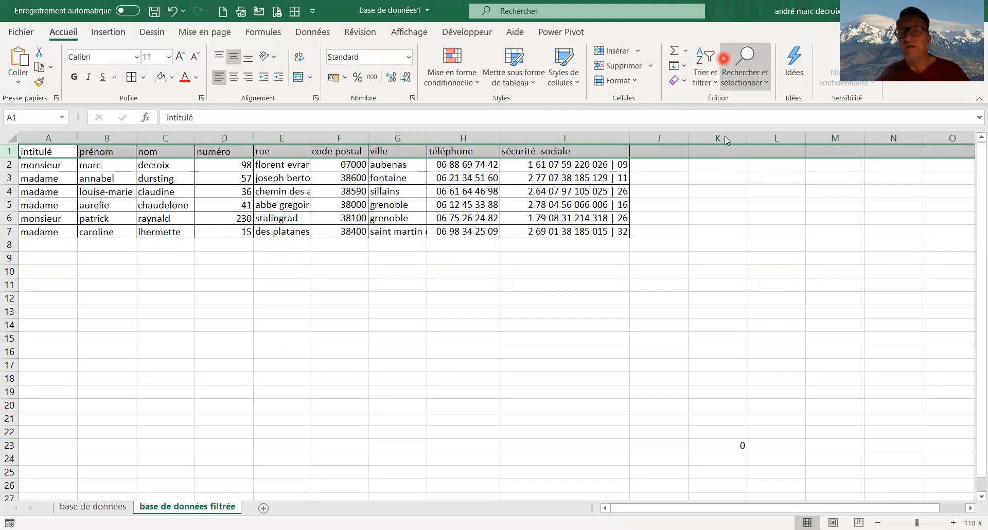
click(705, 66)
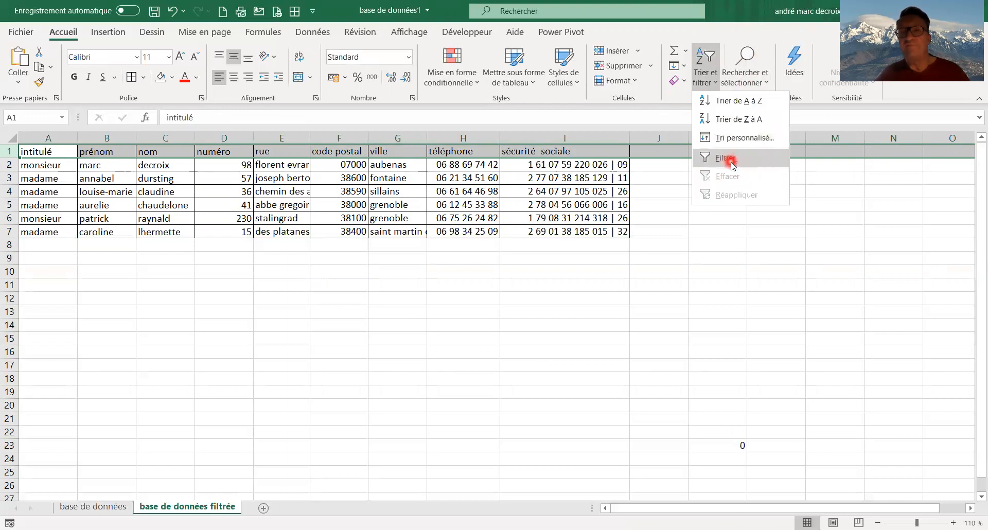
click(732, 163)
click(617, 286)
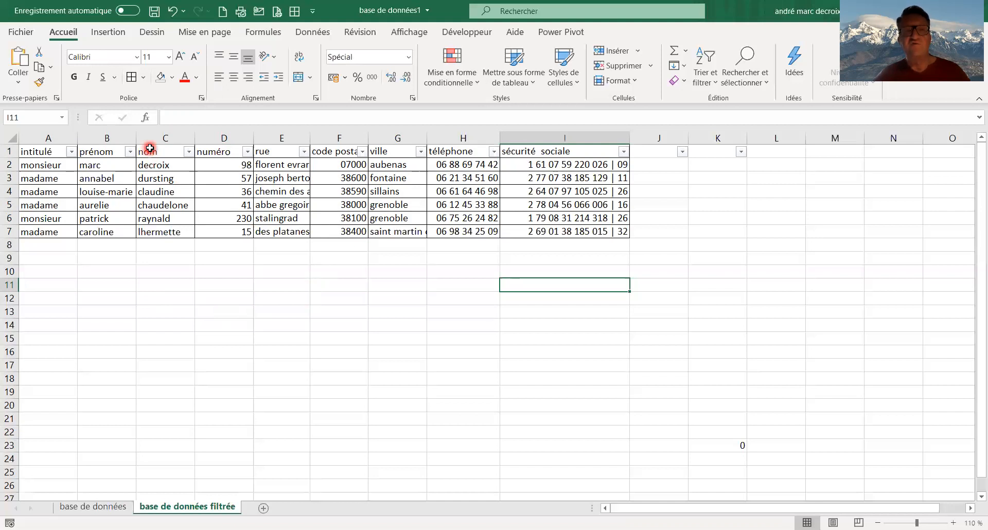
Centre the contents of the intitulé, prénom, nom, rue and ville columns horizontally
click(58, 135)
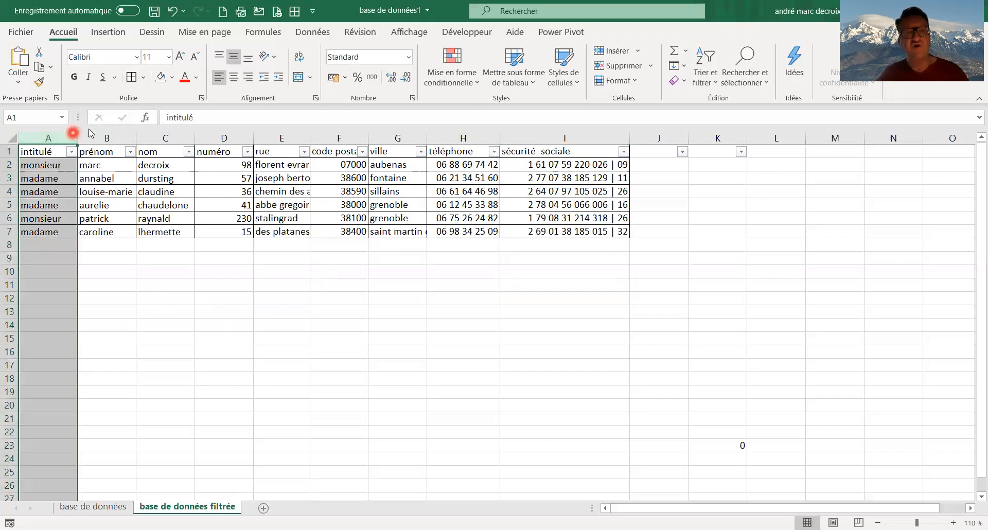
ctrl+click(109, 137)
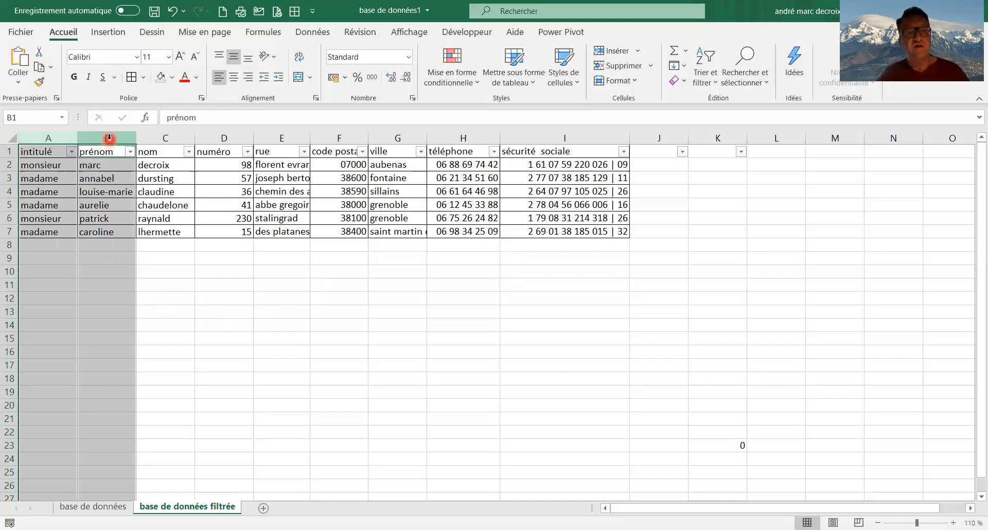
ctrl+click(175, 136)
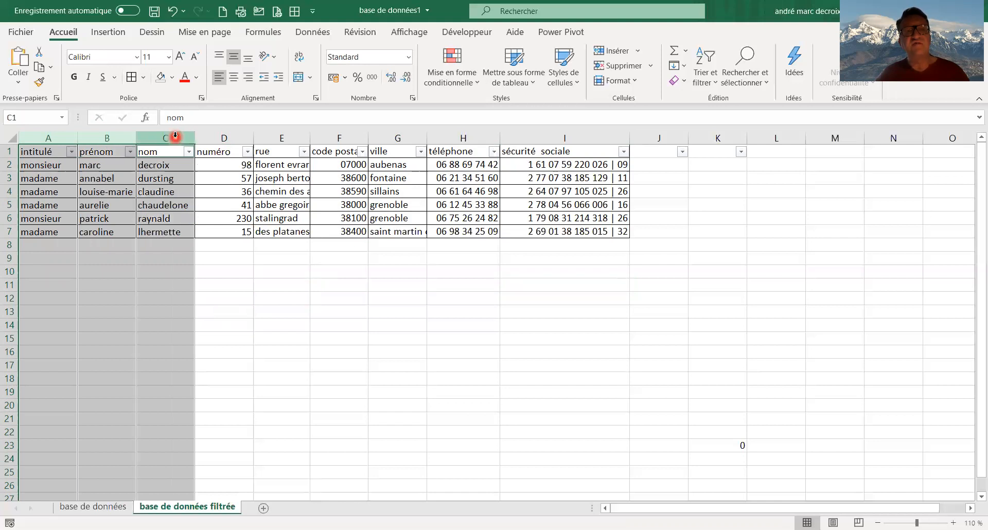
ctrl+click(284, 136)
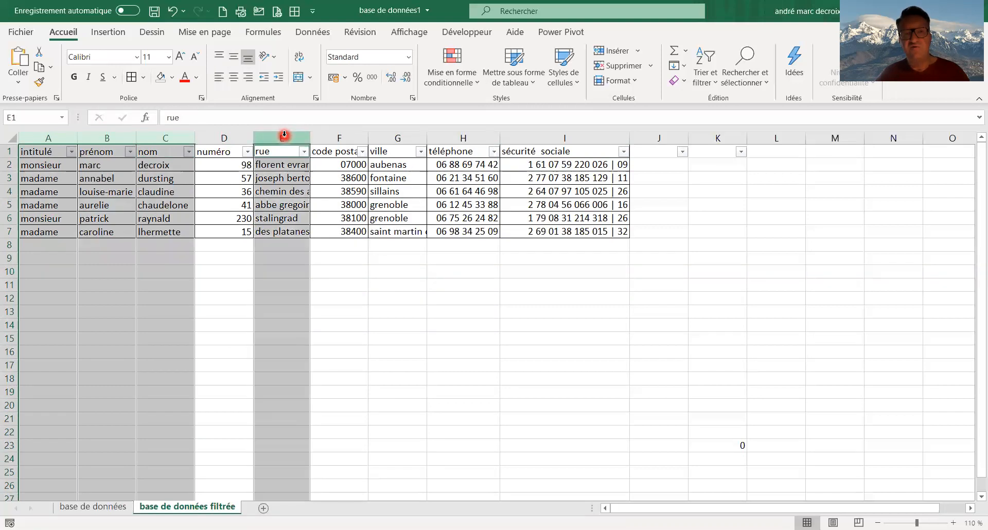
ctrl+click(388, 137)
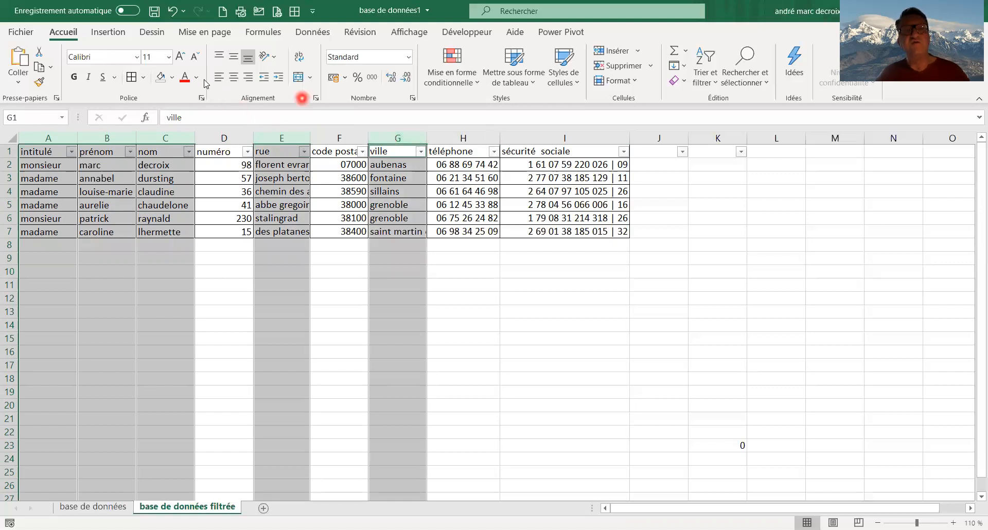
click(219, 79)
click(233, 78)
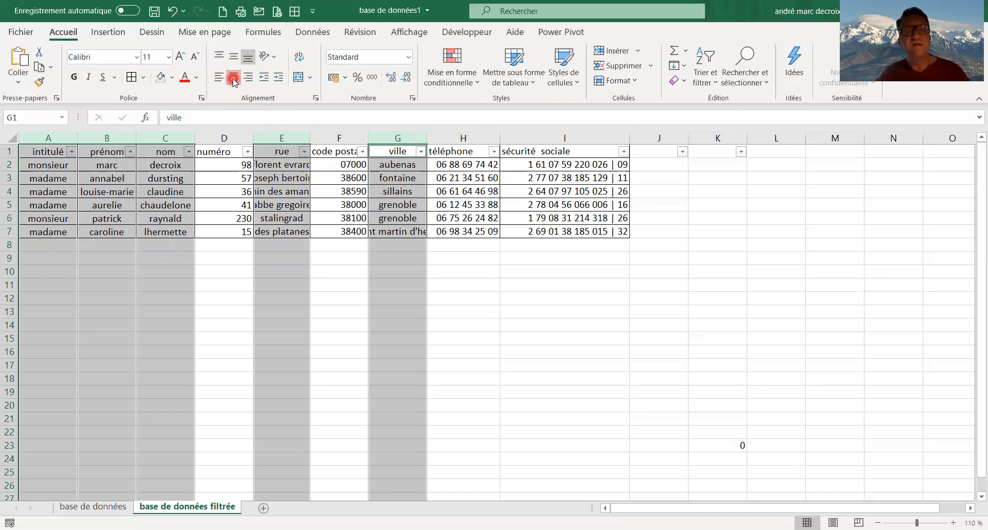
Centre the contents of the numéro, code postal, téléphone and sécurité sociale columns horizontally
ctrl+click(216, 134)
click(216, 134)
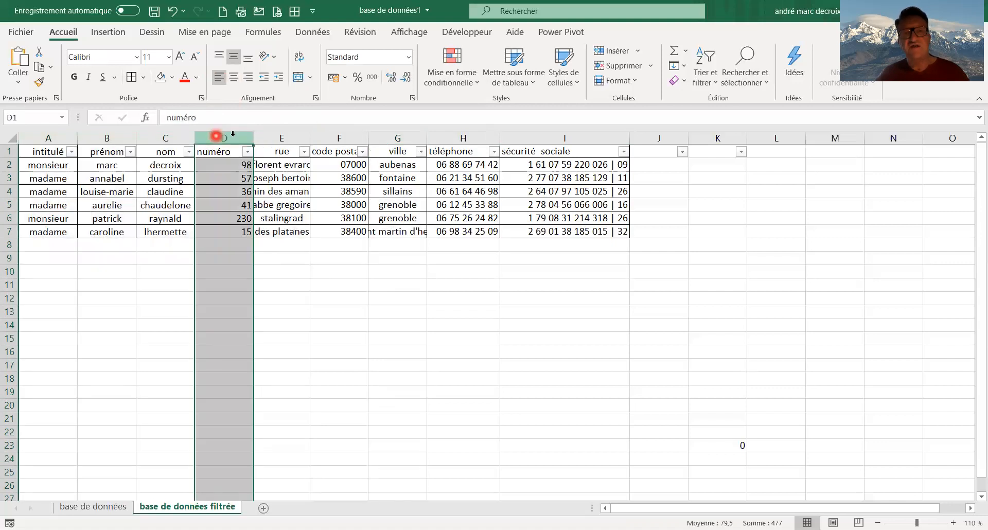
ctrl+click(338, 132)
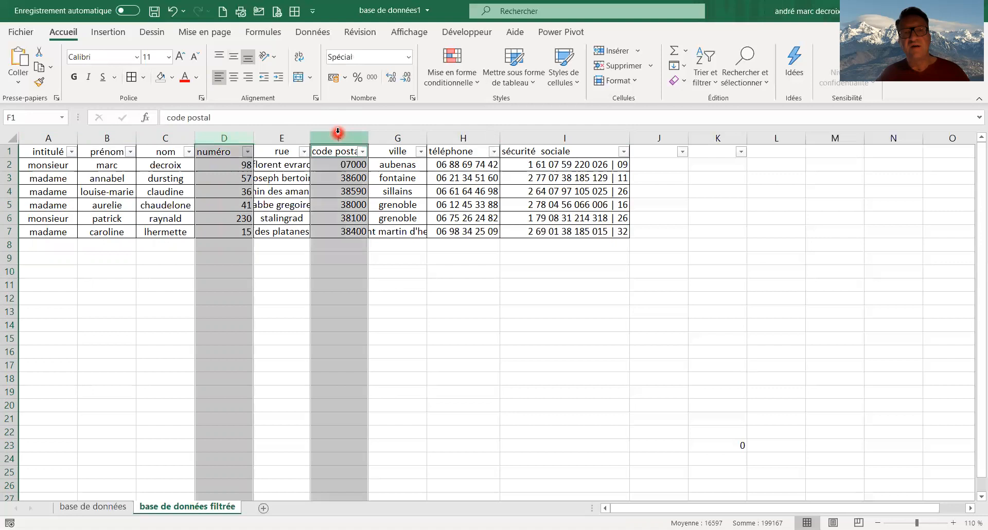
ctrl+click(444, 135)
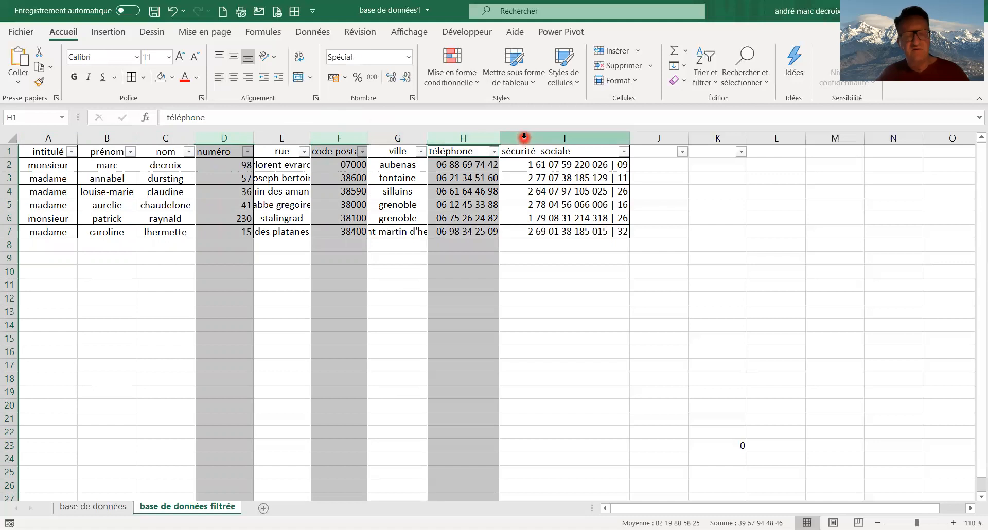
ctrl+click(524, 136)
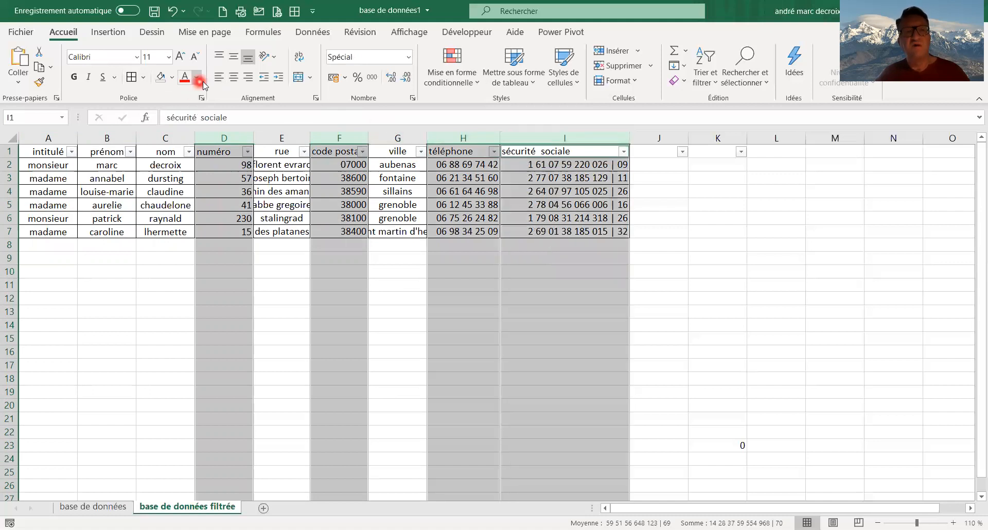
click(234, 79)
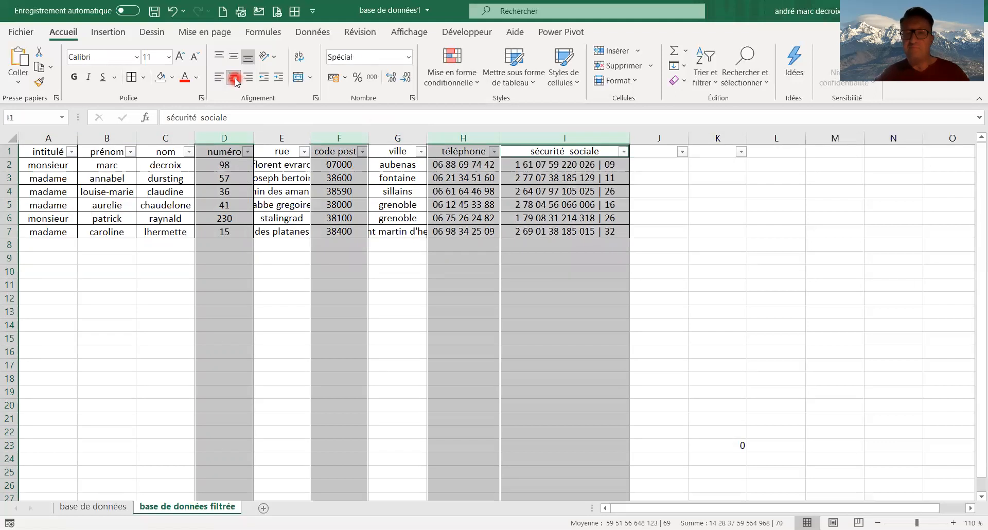
click(325, 239)
click(391, 283)
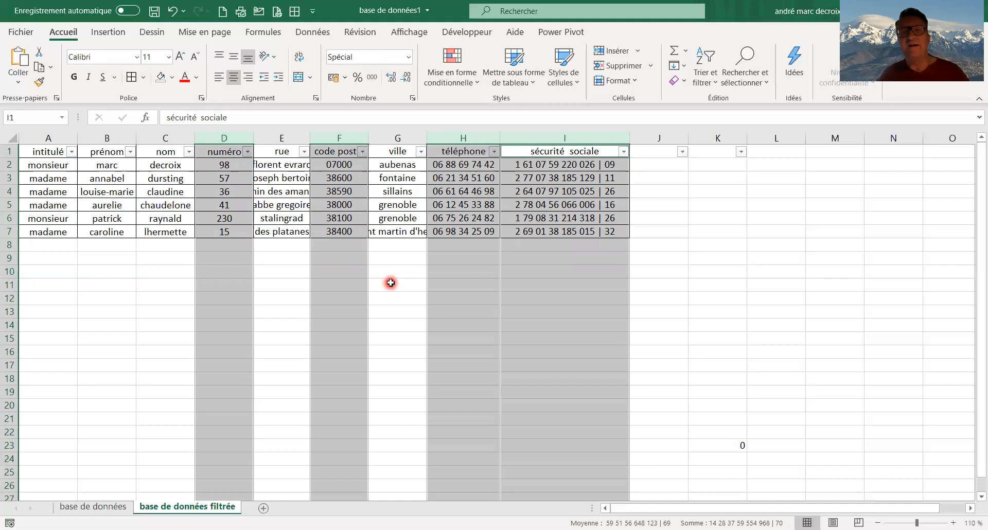
click(378, 263)
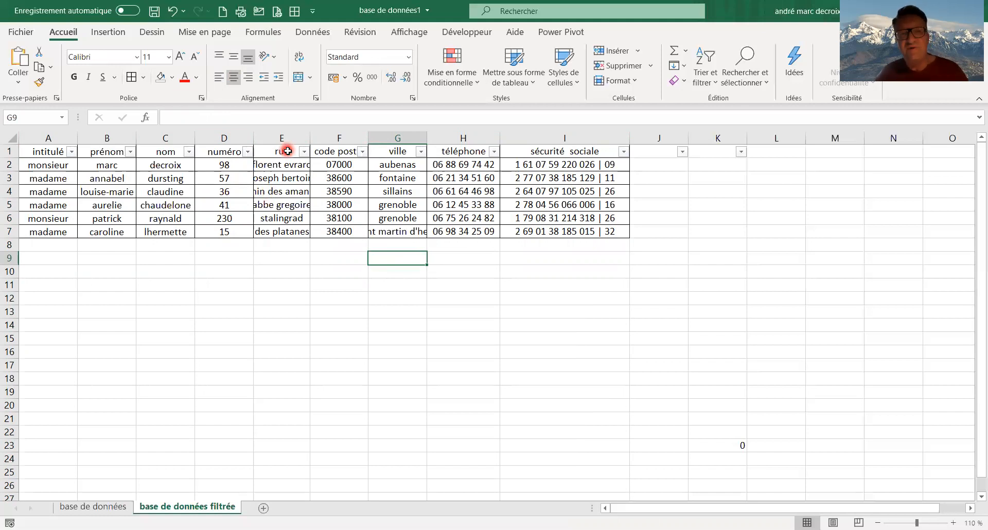
Widen the rue and ville columns together to the same width so that their longest entries fit
click(303, 140)
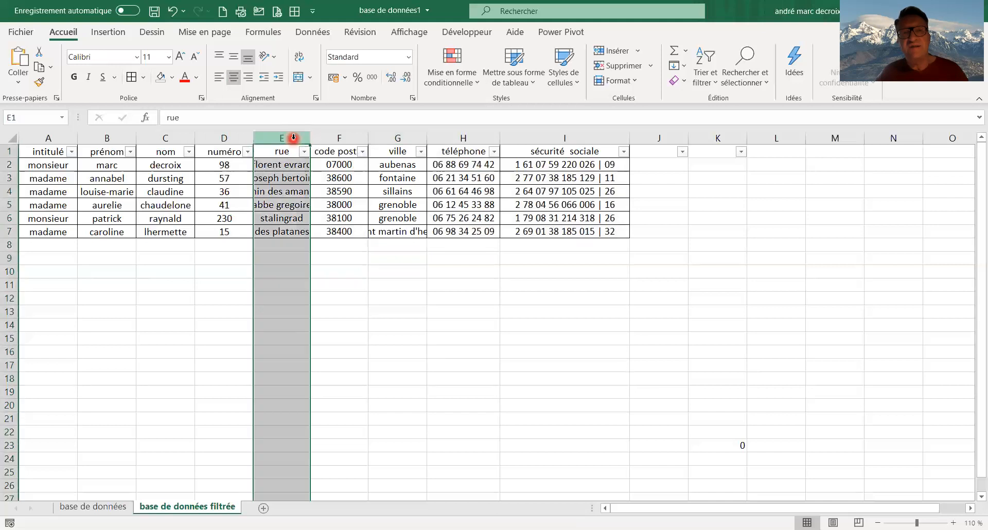
click(390, 134)
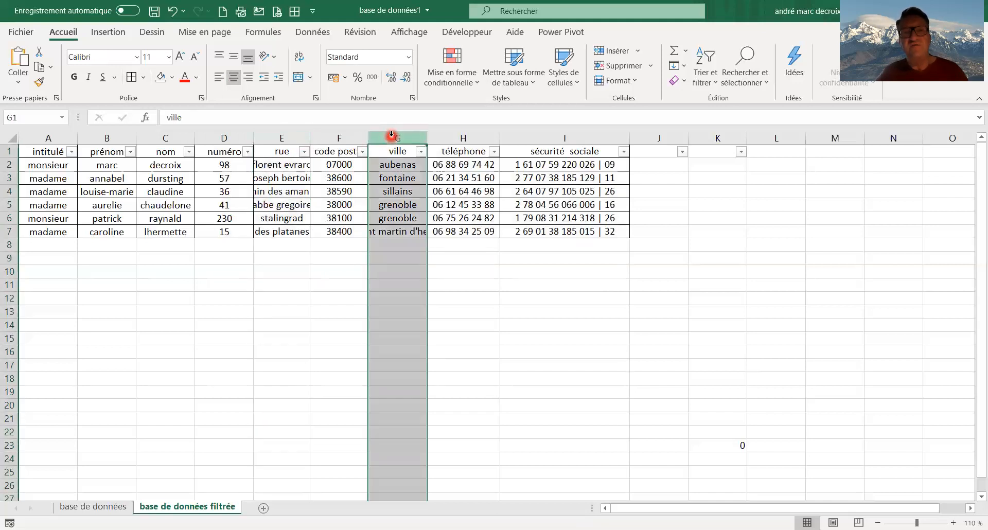
ctrl+click(293, 133)
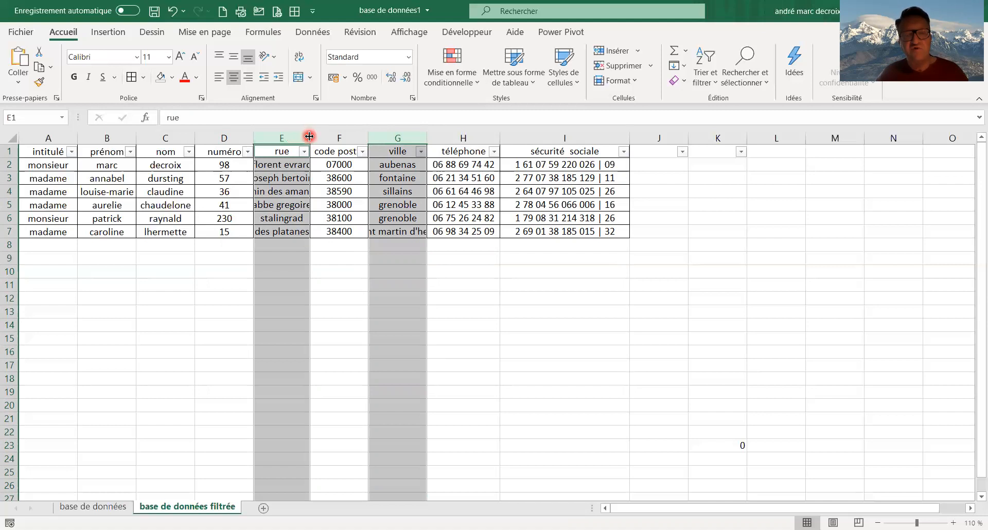
drag(309, 136, 355, 144)
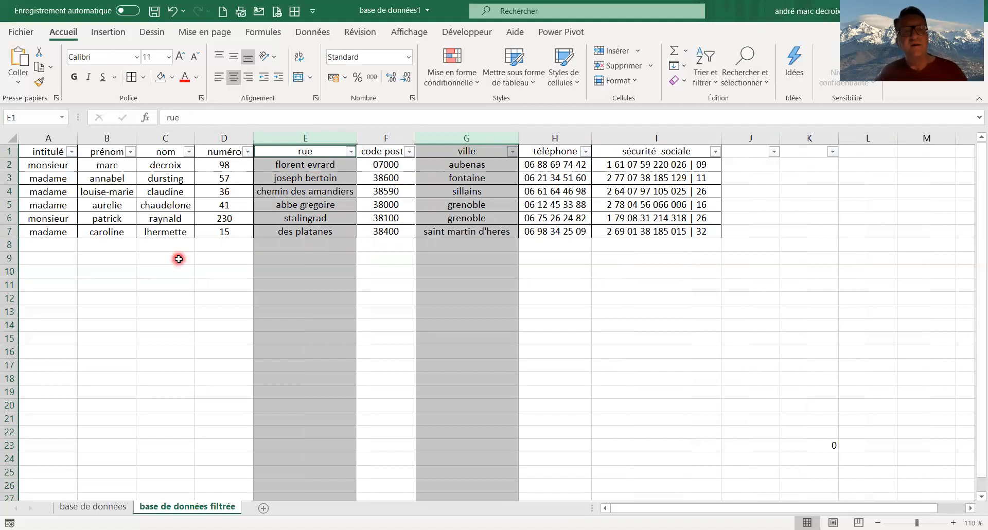
click(89, 242)
Fill the header cells A1:I1 with standard yellow
click(41, 153)
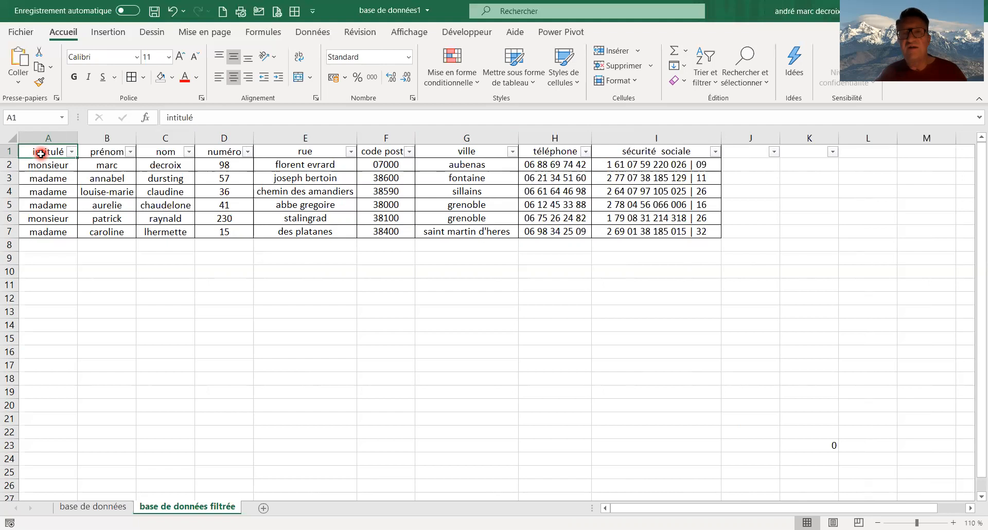
key(ctrl+shift+Right)
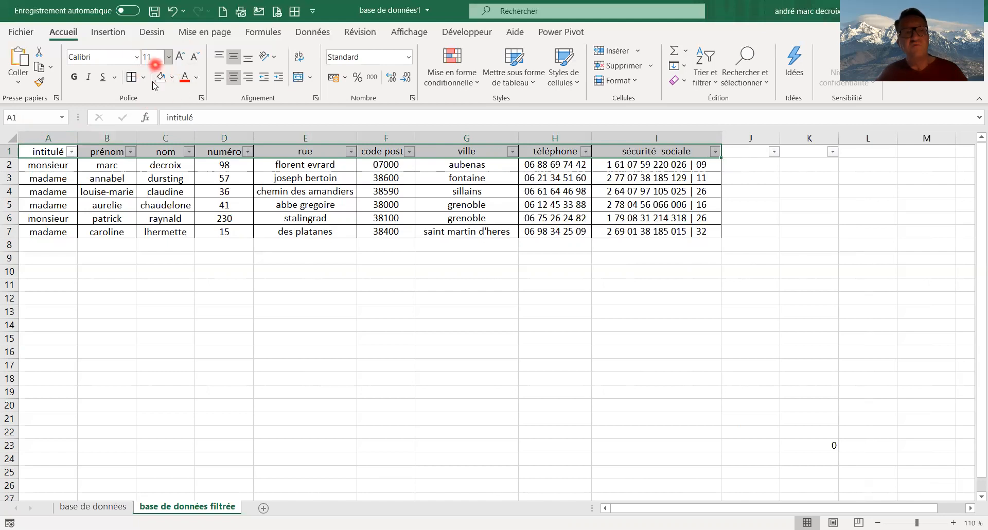
click(172, 78)
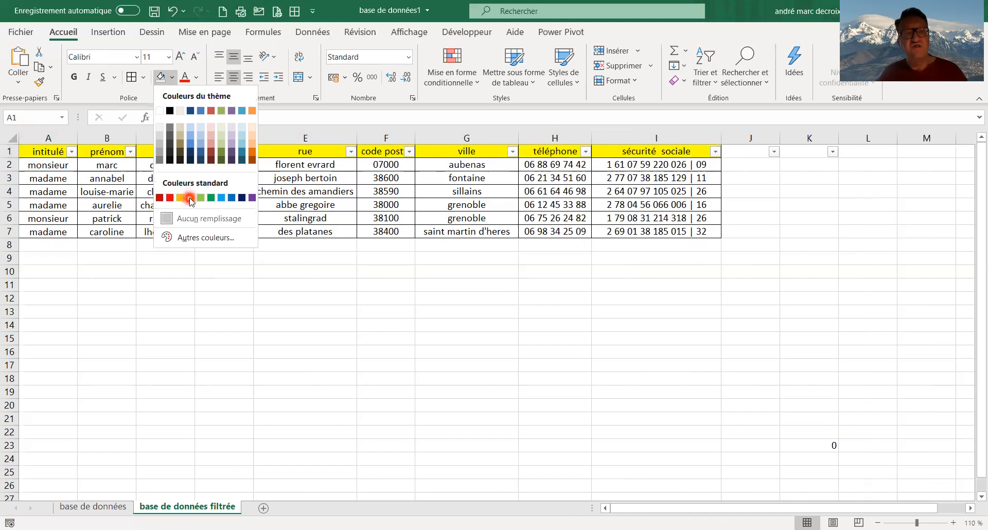
click(190, 198)
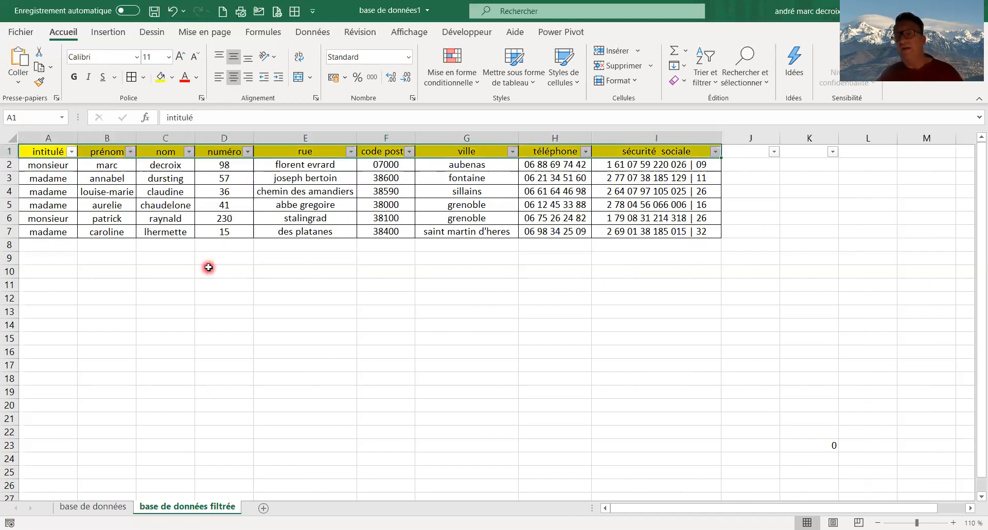